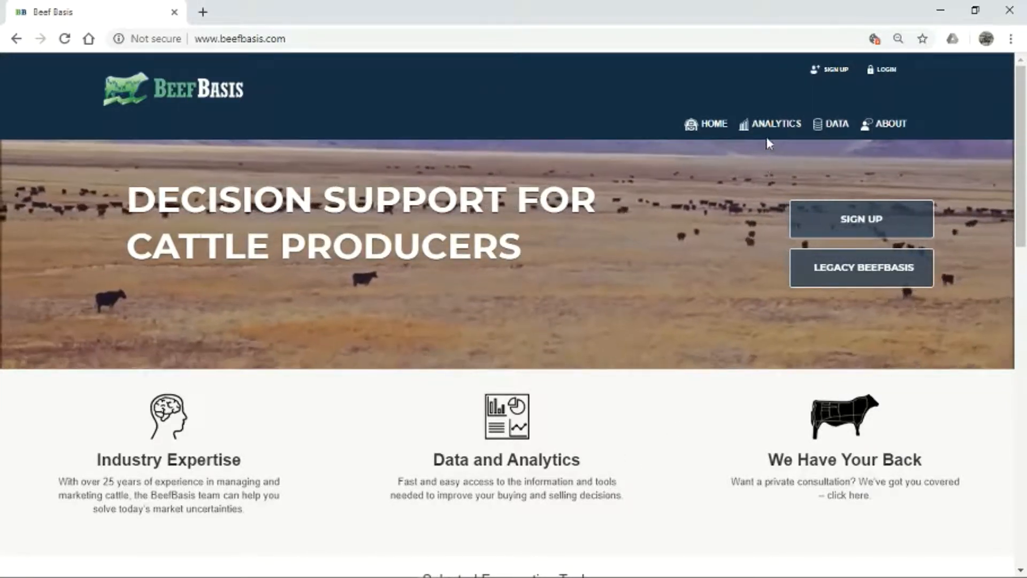
Open the Price Forecasting analytics tool and set the sell date to 11/6/2019.
mouse_move(768, 130)
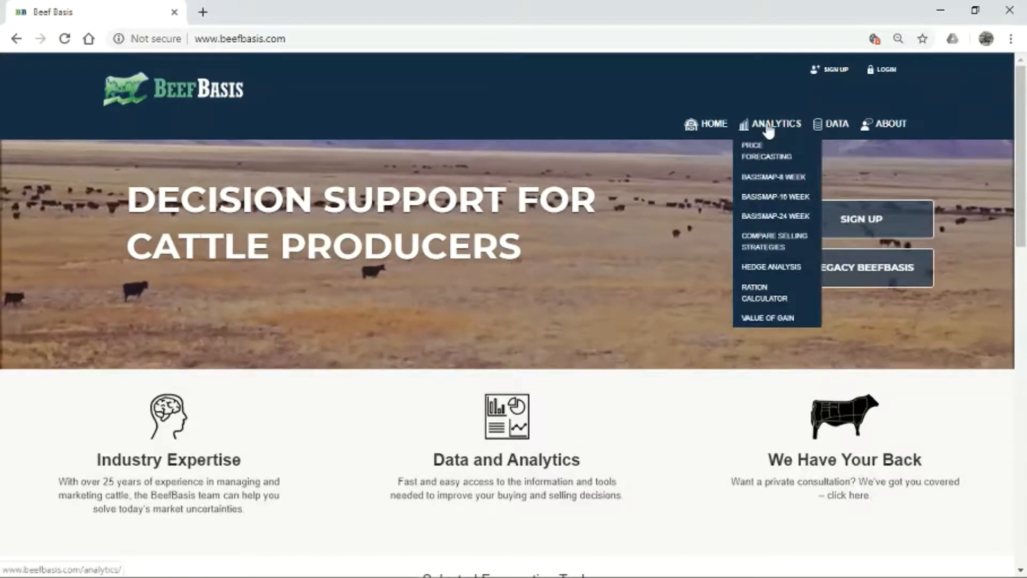
click(766, 160)
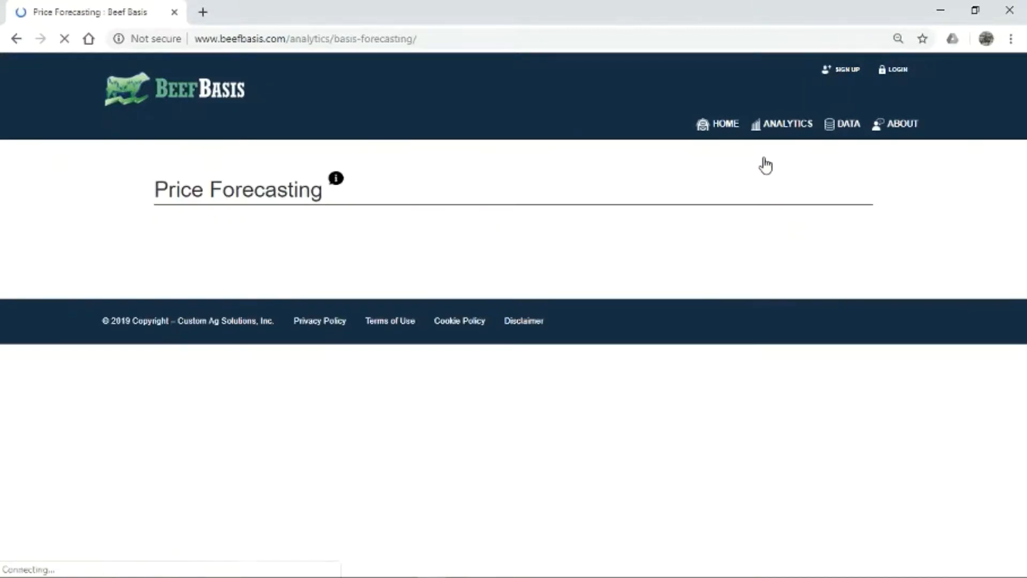
scroll(883, 168, down, 2)
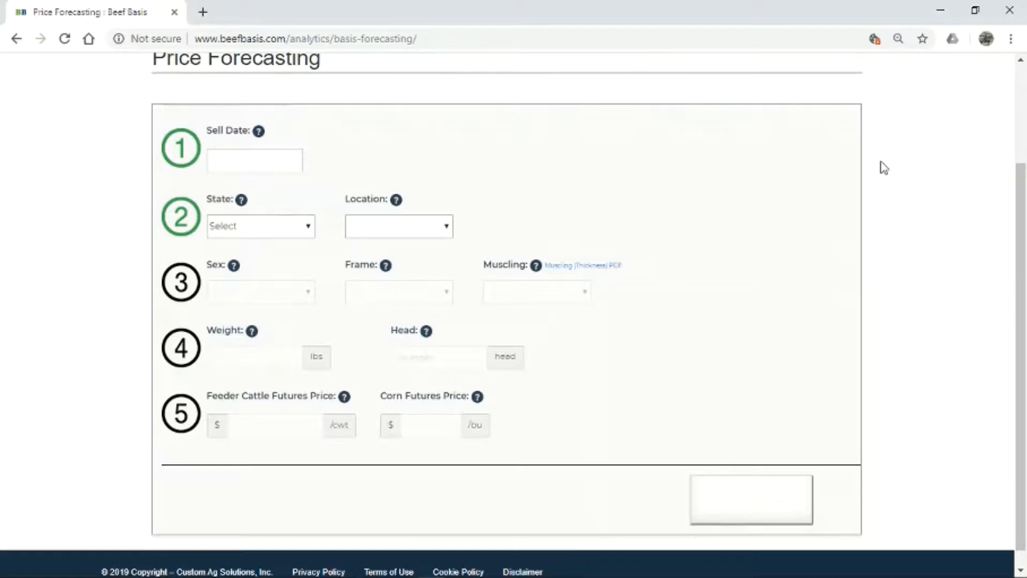
click(262, 156)
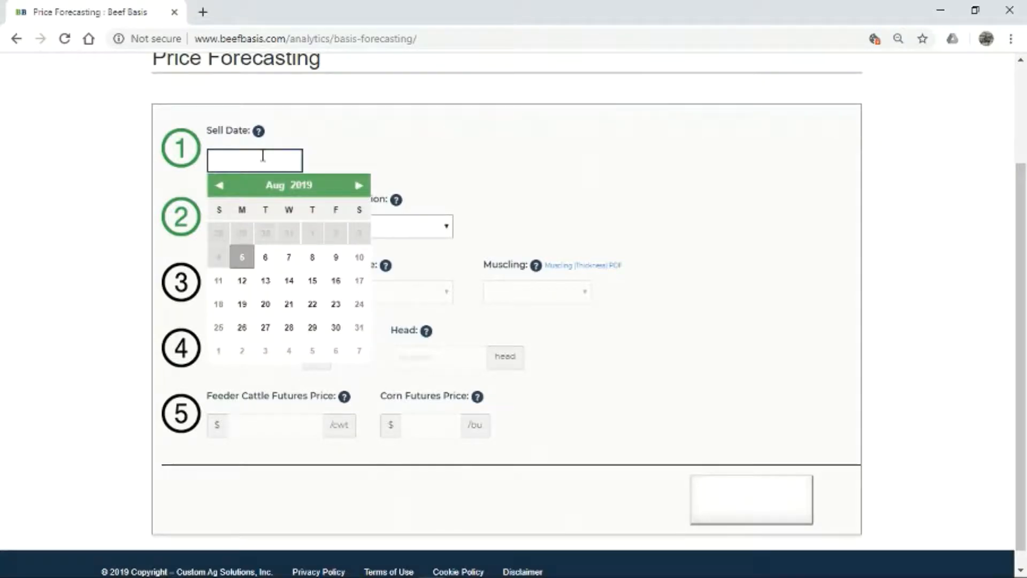
click(359, 185)
click(362, 188)
click(362, 188)
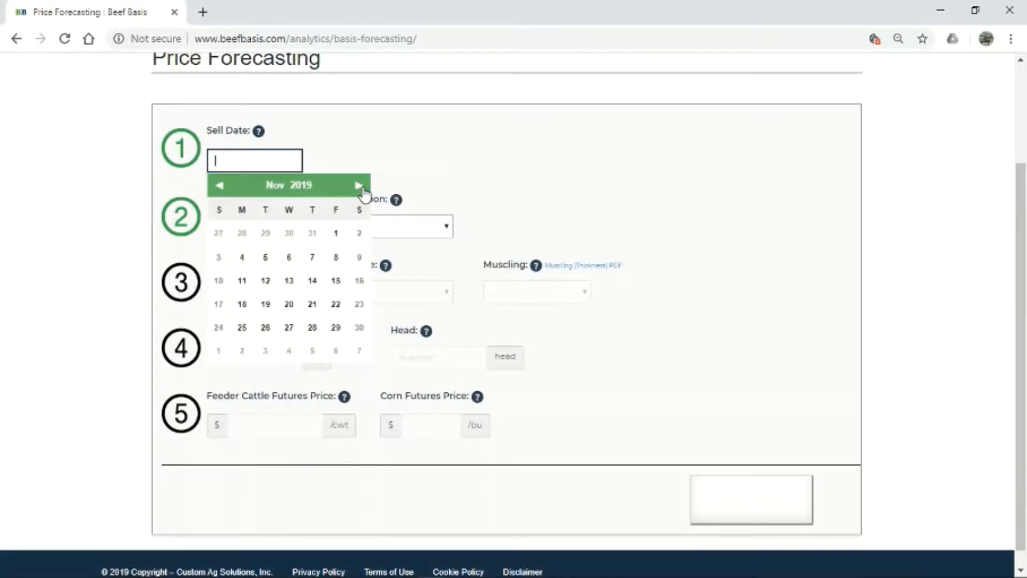
click(297, 262)
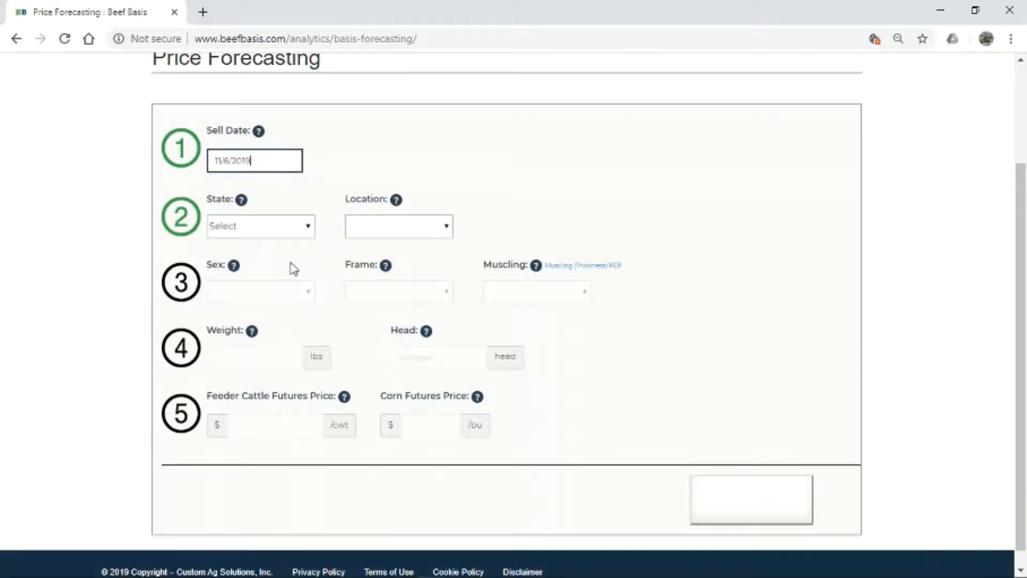
Set the sale state to Wyoming and the location to Torrington Livestock Commission Co.
click(310, 229)
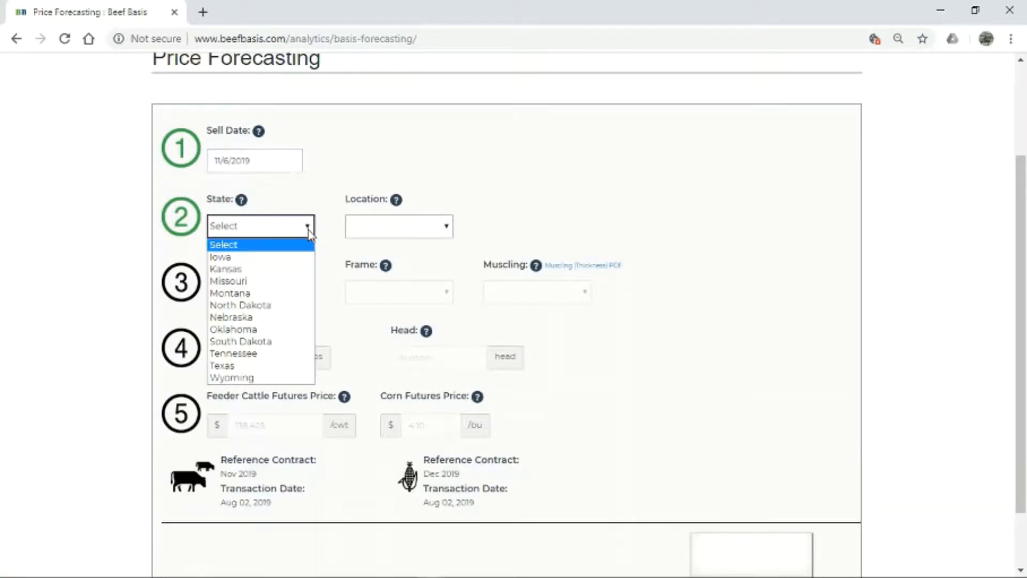
click(256, 379)
click(446, 231)
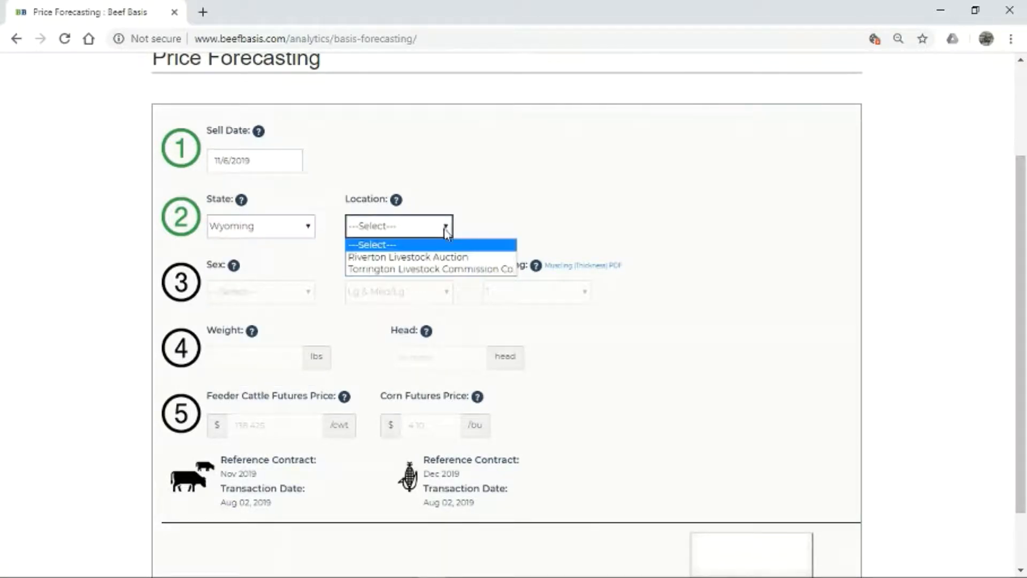
click(443, 272)
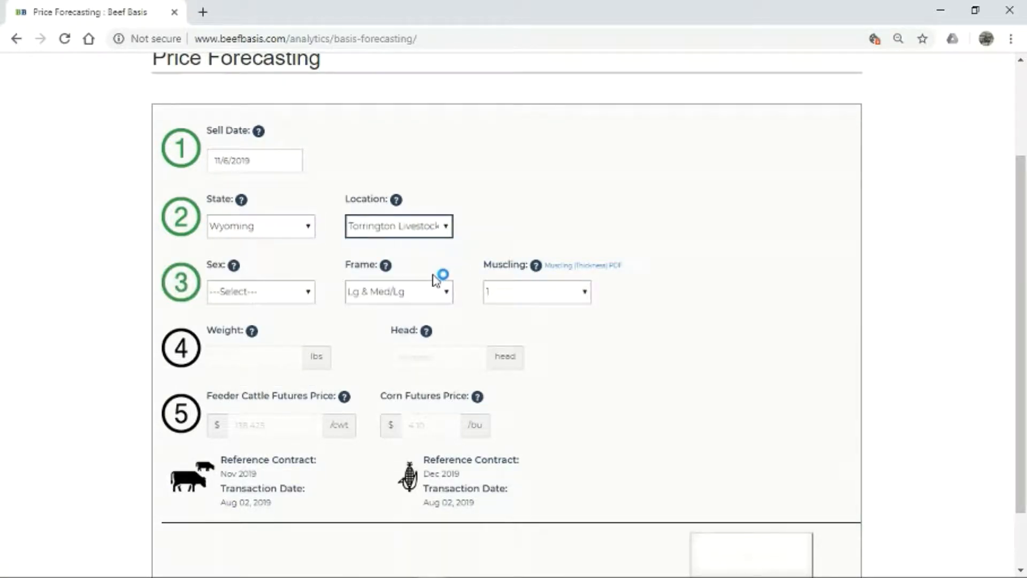
Describe the cattle as steers weighing 500 lbs, with 100 head.
click(309, 293)
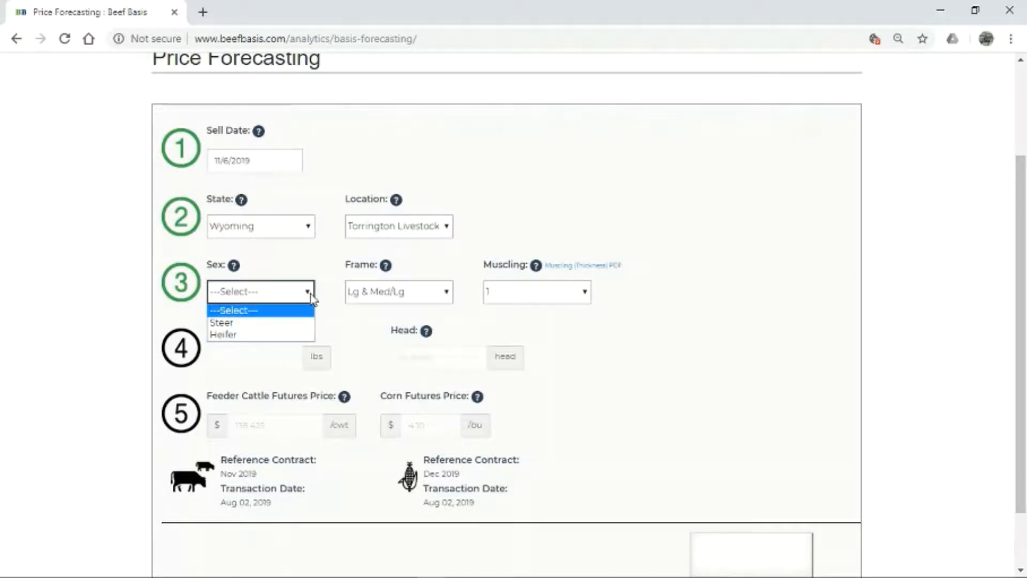
click(283, 324)
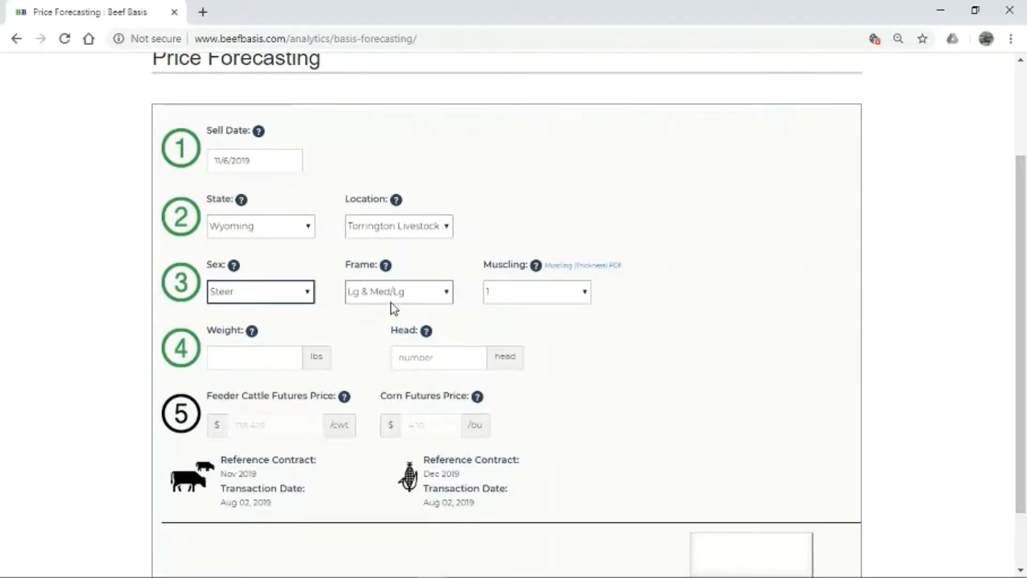
click(284, 357)
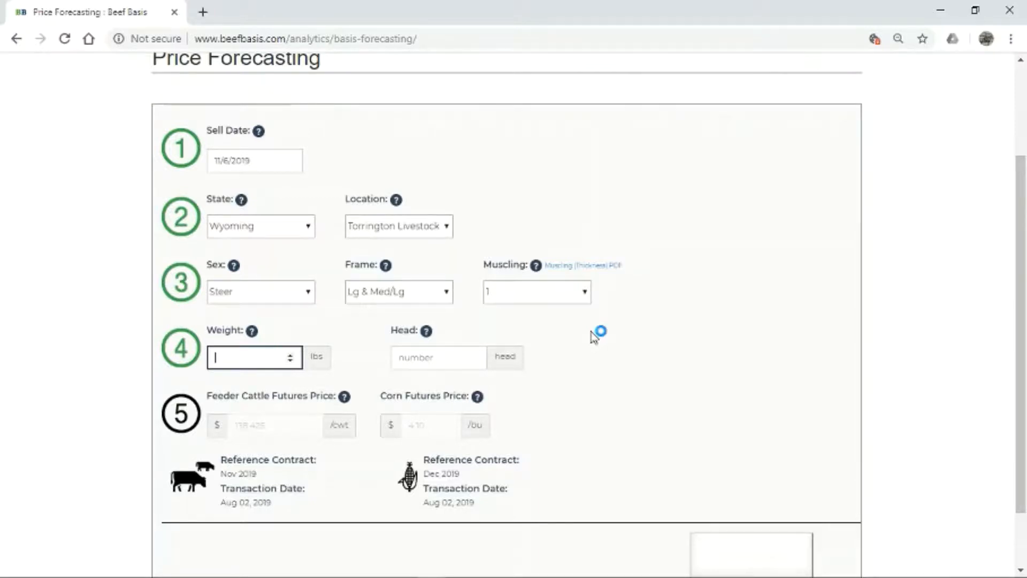
text(500)
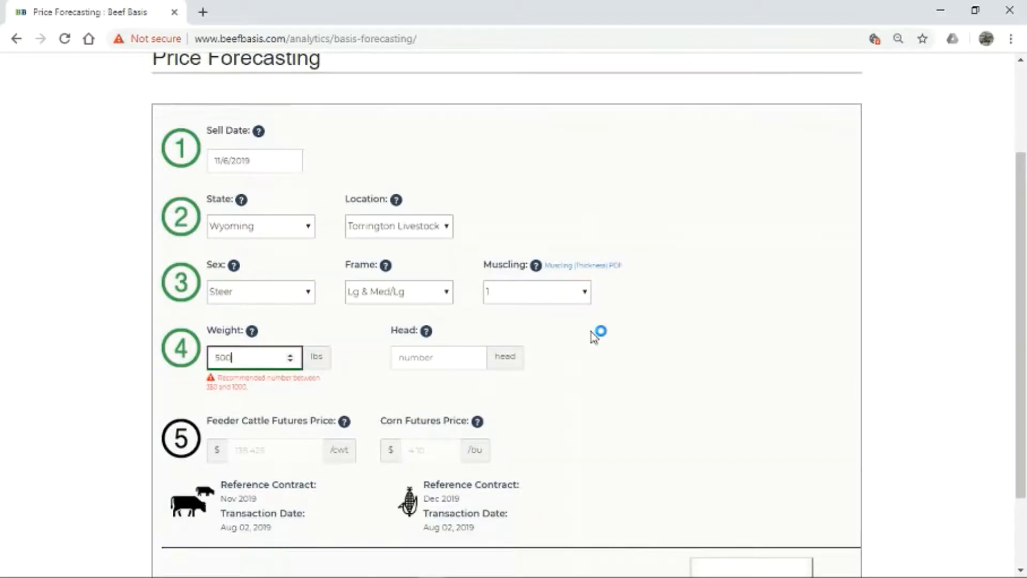
click(433, 358)
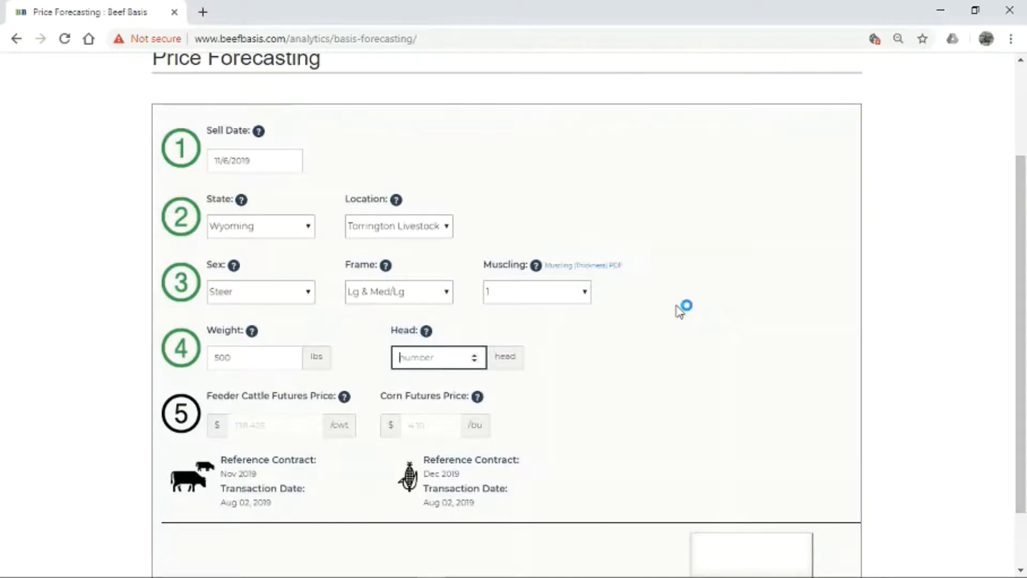
text(100)
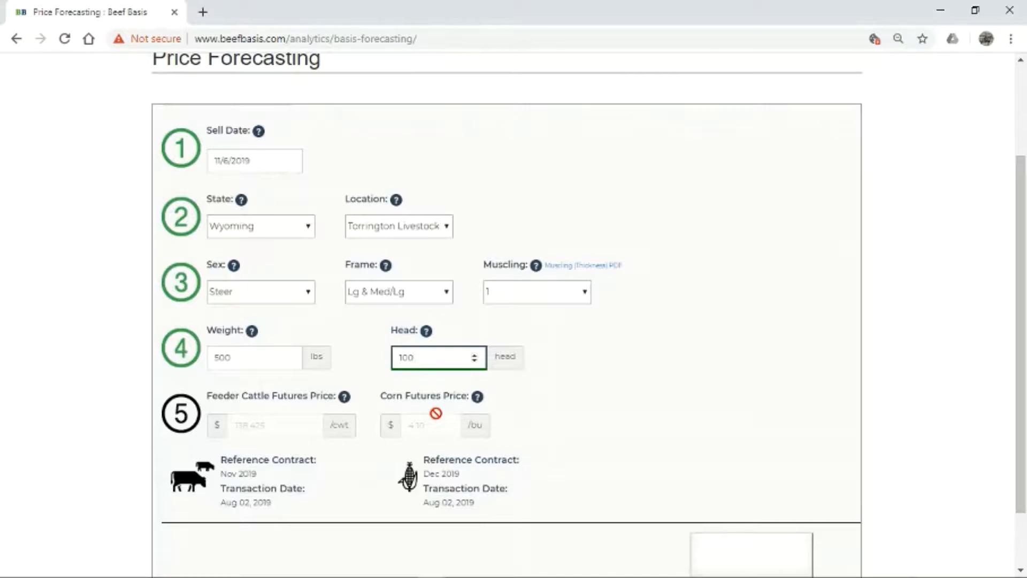
Run the price forecast for the steers with the prefilled futures prices and review the estimated basis values.
click(261, 481)
click(443, 483)
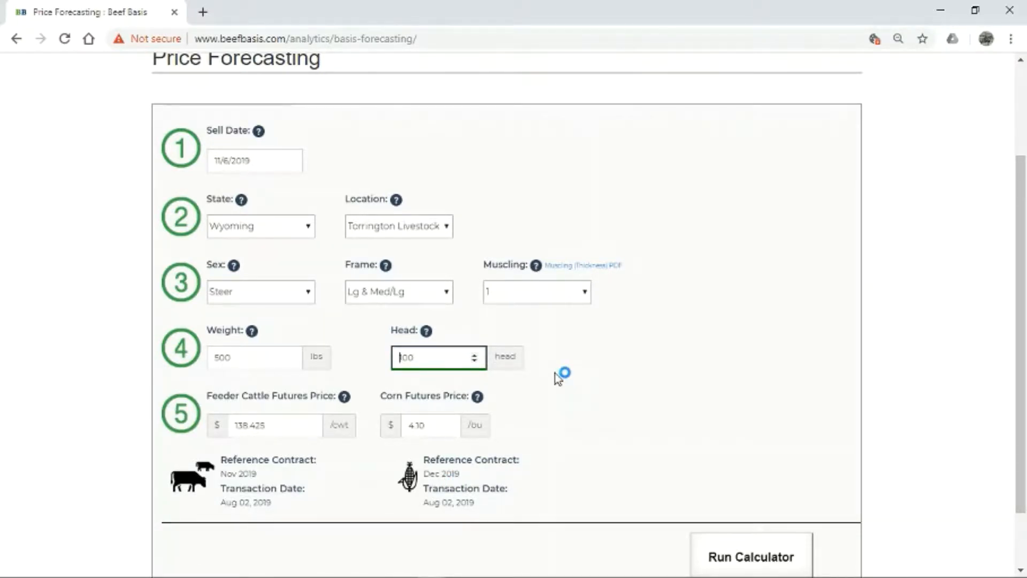
key(Tab)
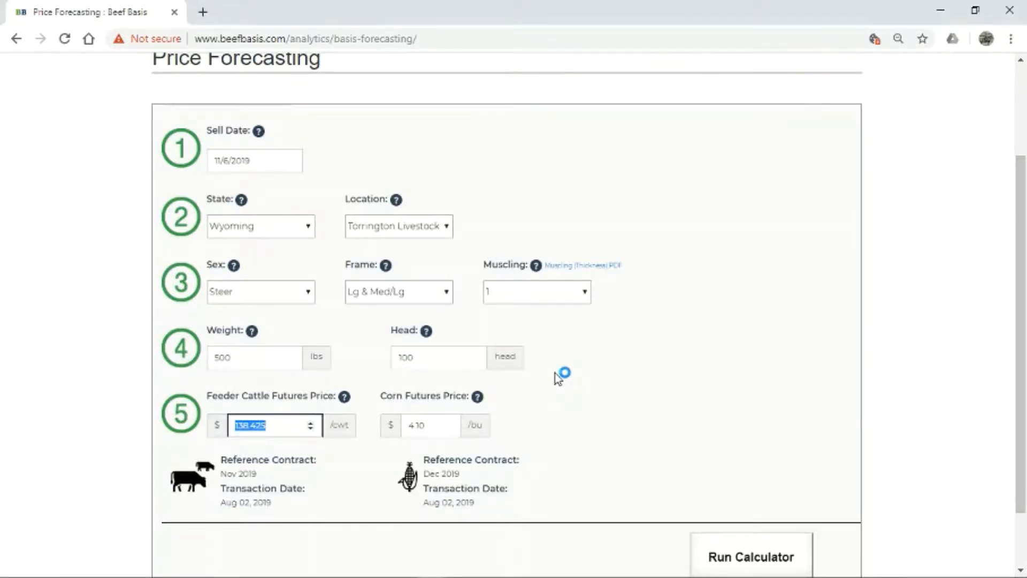
click(773, 559)
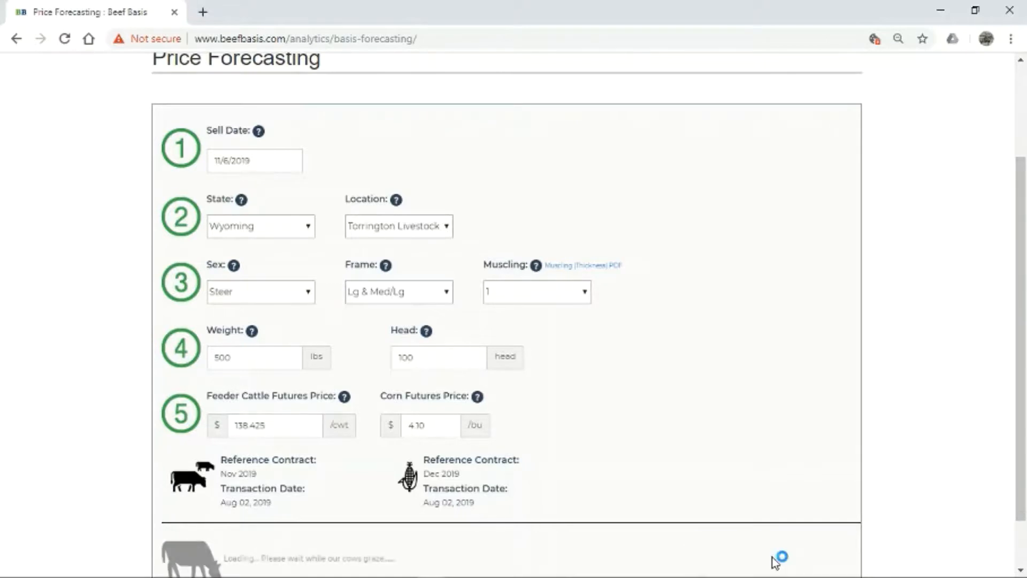
drag(1022, 313, 1023, 497)
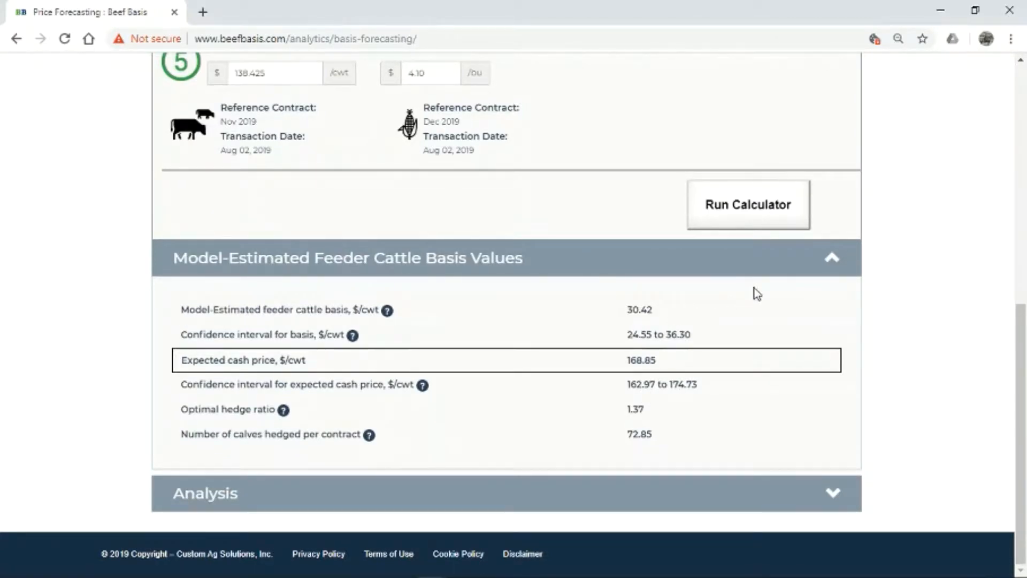
scroll(695, 307, up, 1)
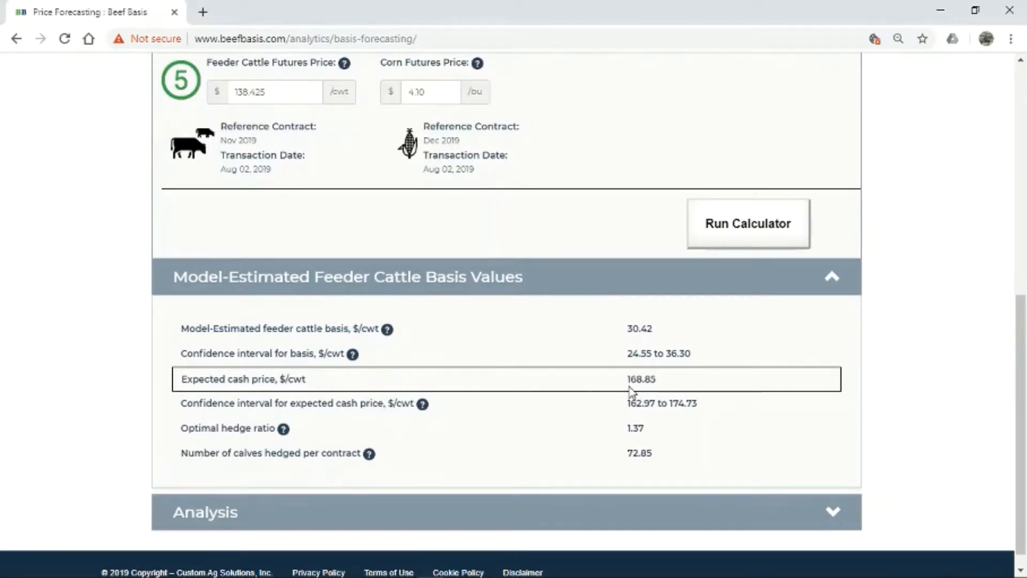
Change the cattle's sex to Heifer and the weight to 480 lbs in the forecast form.
drag(1022, 404, 1022, 219)
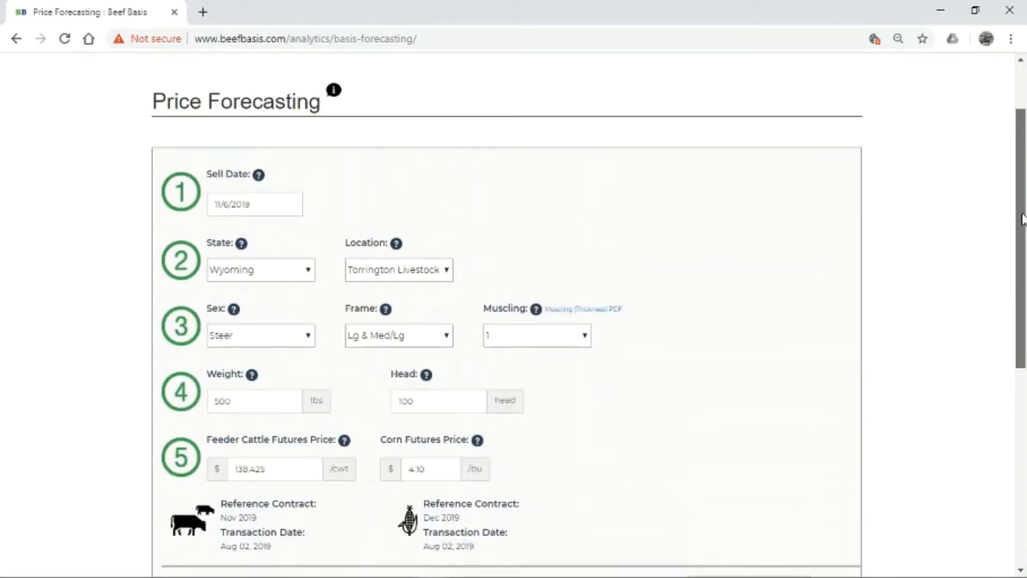
click(310, 339)
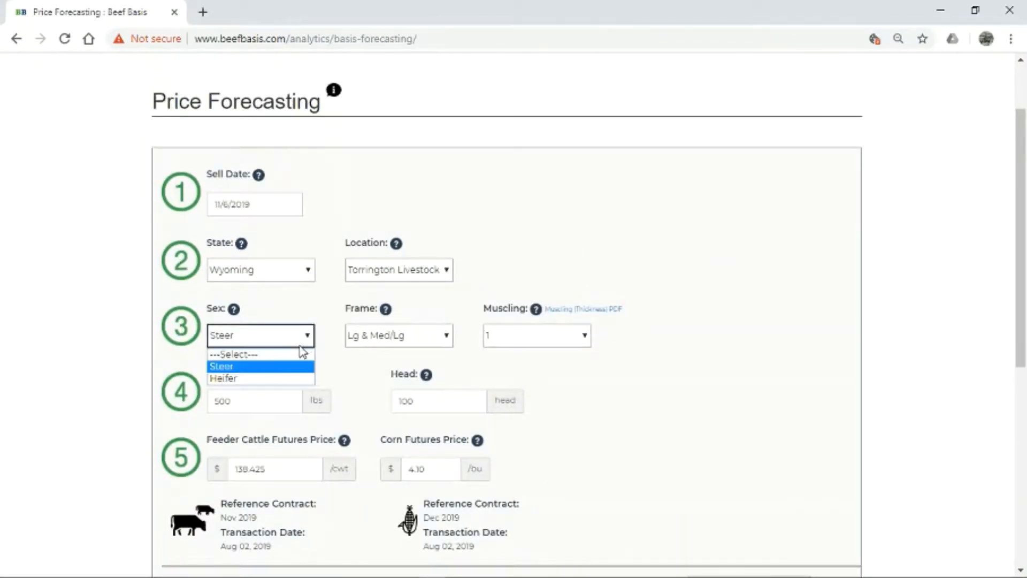
click(293, 380)
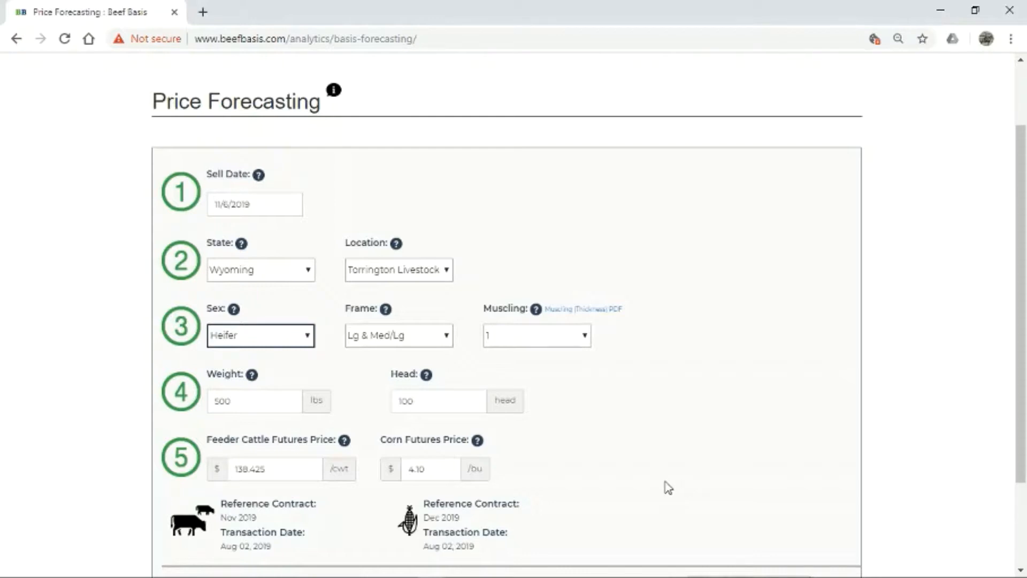
click(235, 409)
drag(236, 408, 217, 409)
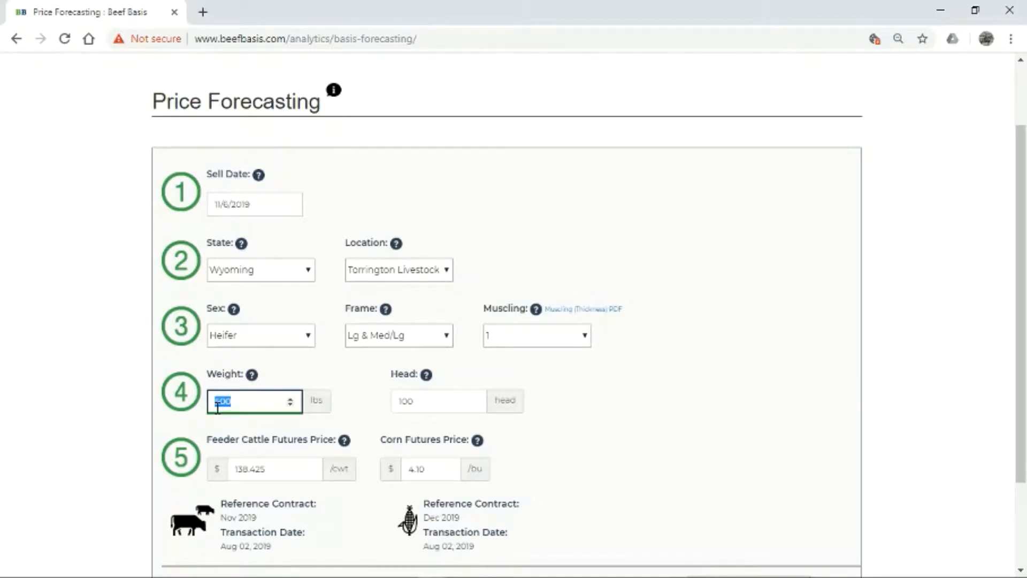
text(480)
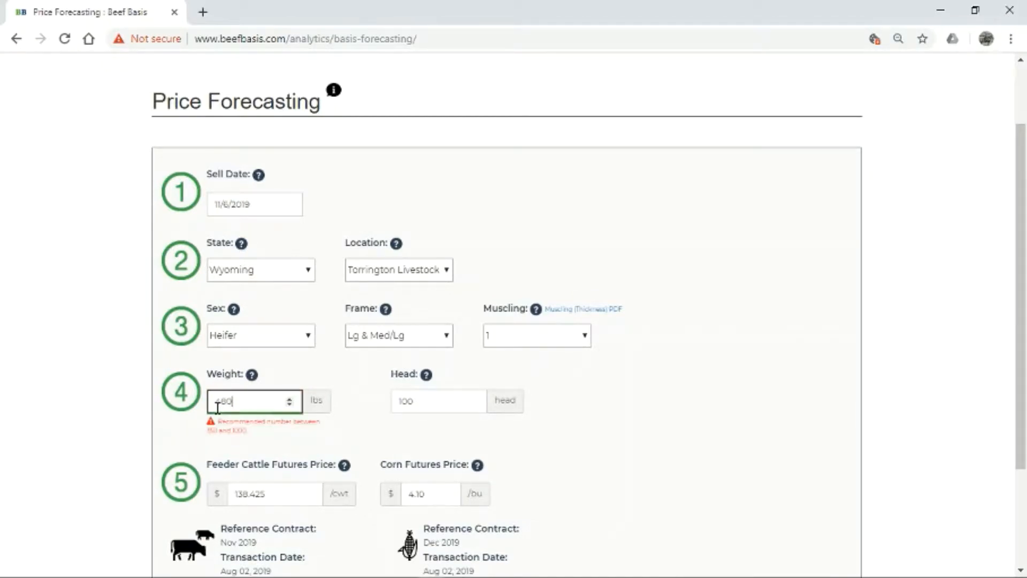
double_click(423, 406)
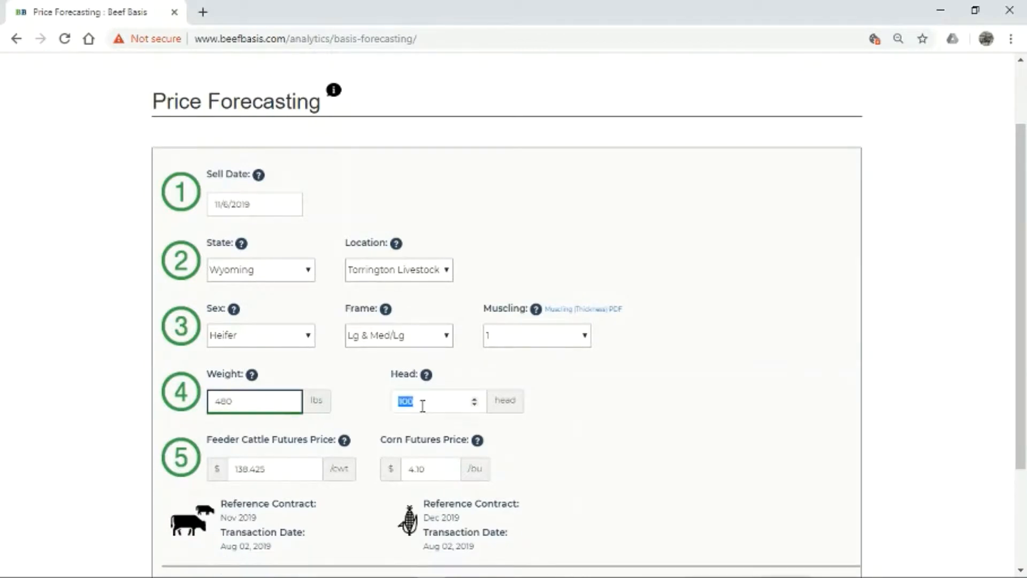
Run the price forecast for the heifers and examine the confidence interval for the expected cash price.
scroll(518, 447, down, 2)
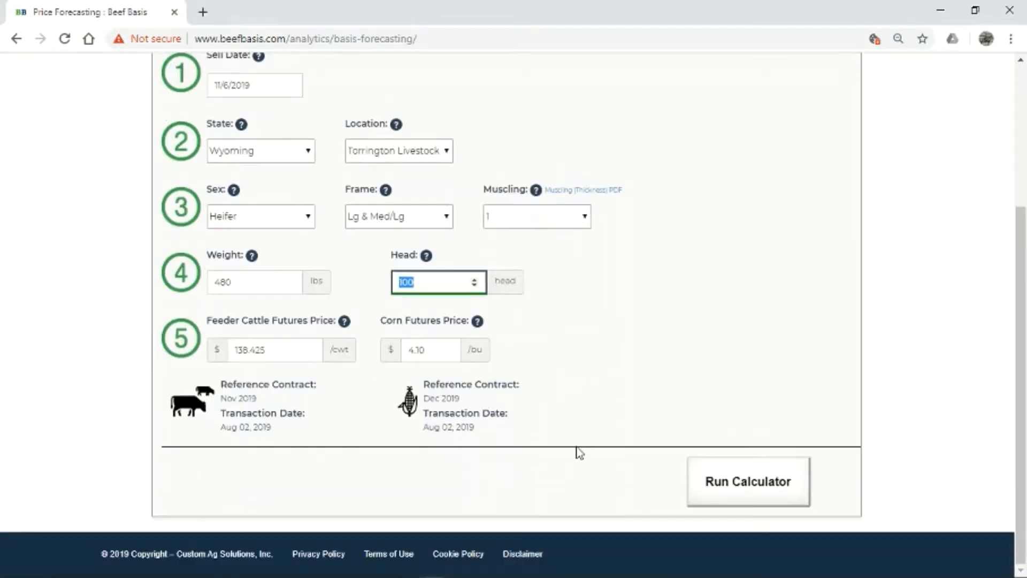
click(744, 503)
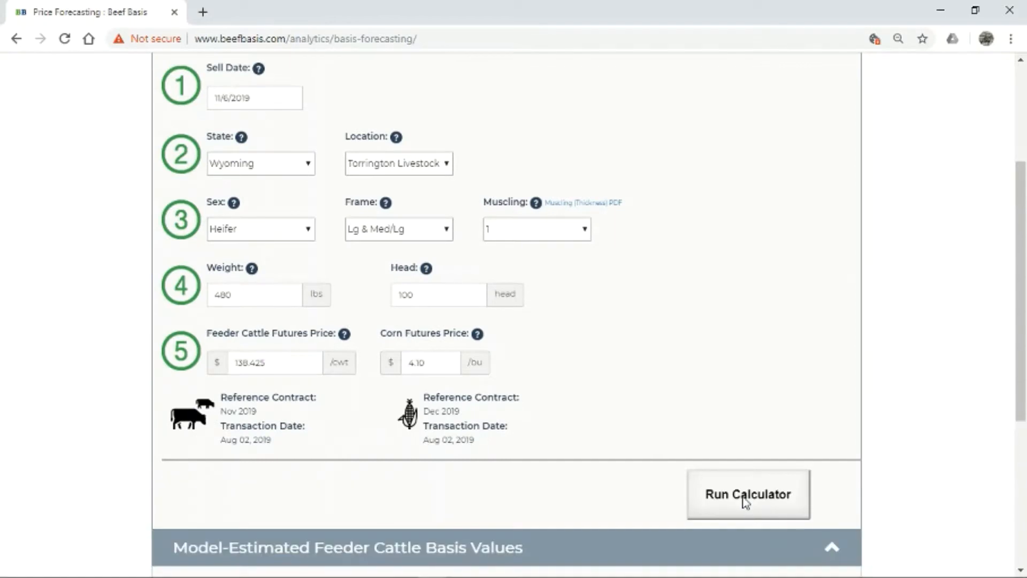
scroll(880, 460, down, 5)
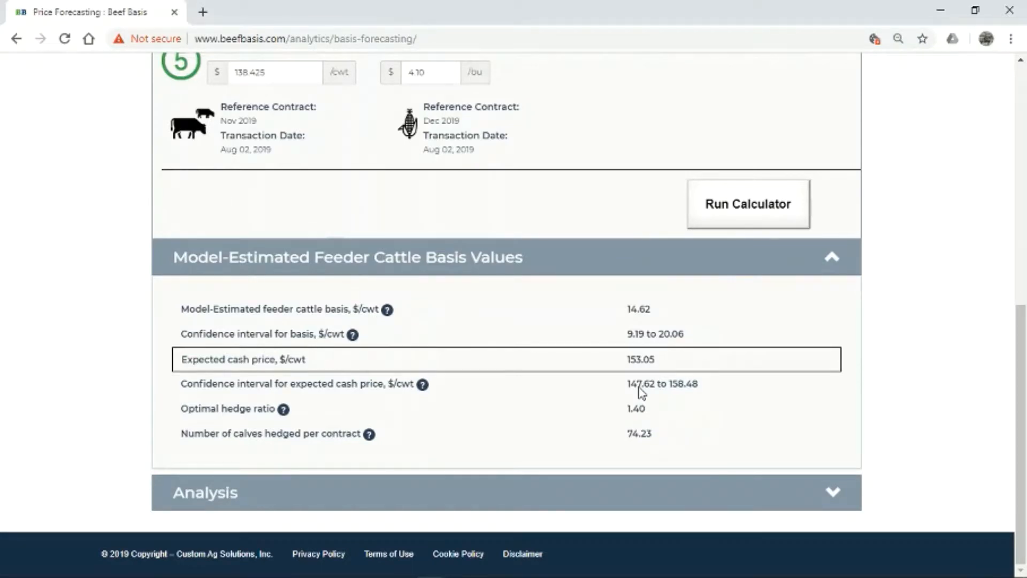
drag(628, 390, 697, 396)
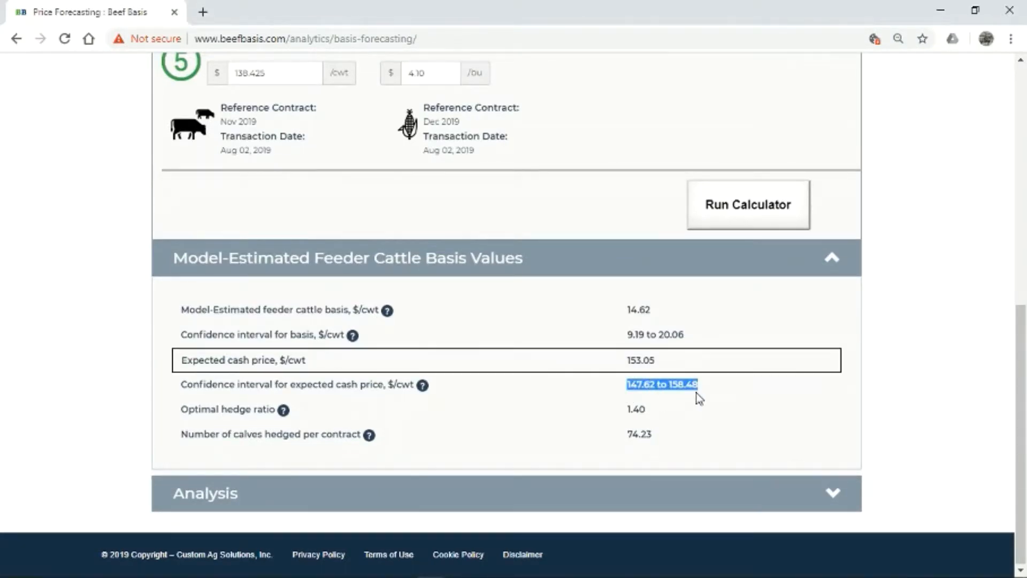
Change the forecast's sell date to 12/4/2019.
scroll(393, 345, up, 1)
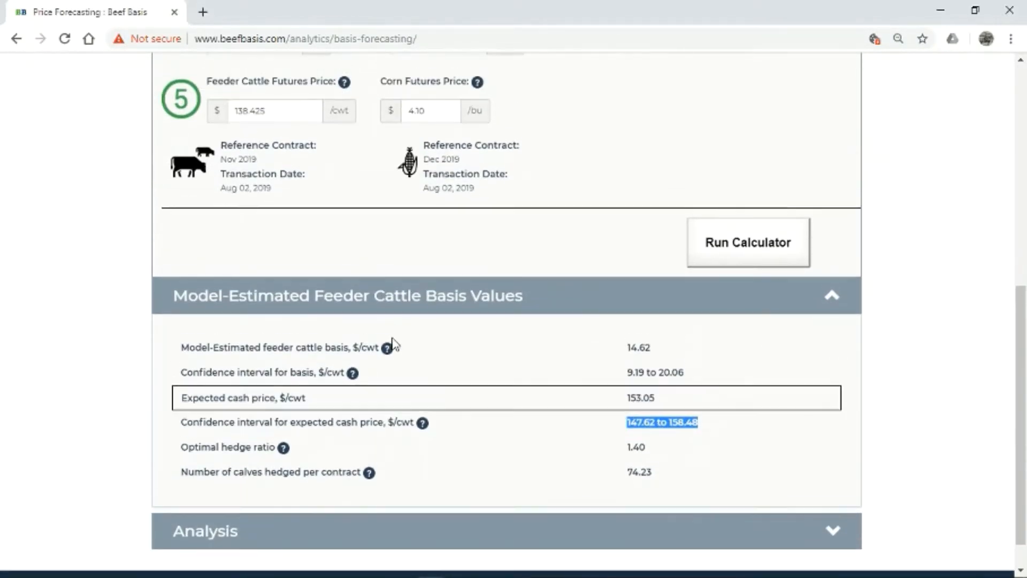
scroll(393, 345, up, 5)
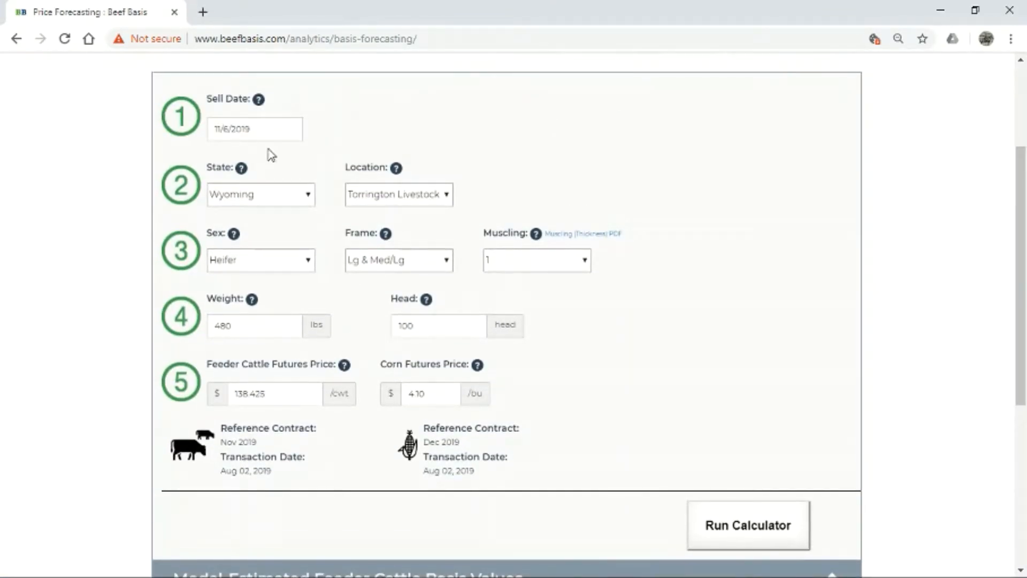
click(260, 130)
click(357, 154)
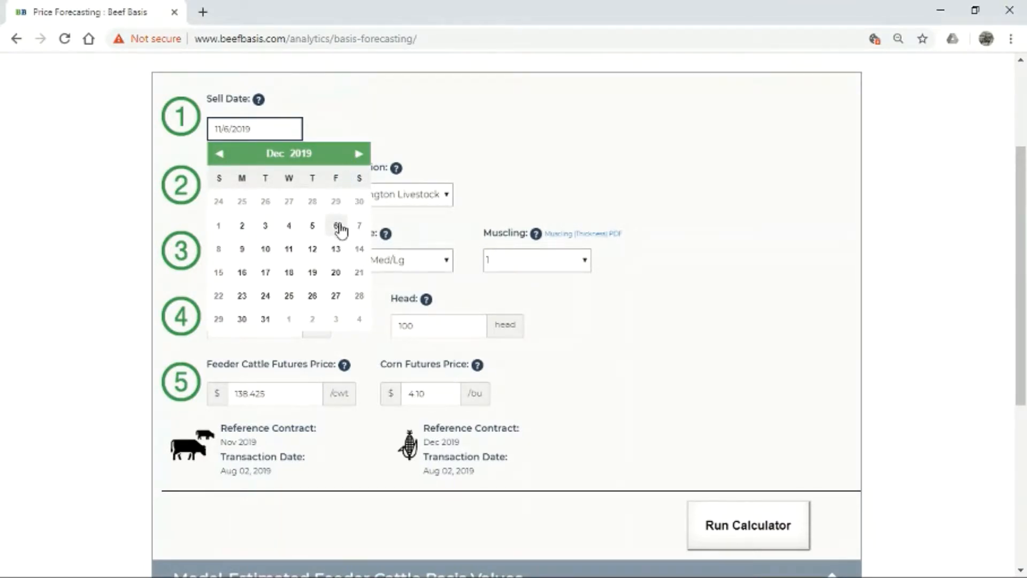
click(290, 228)
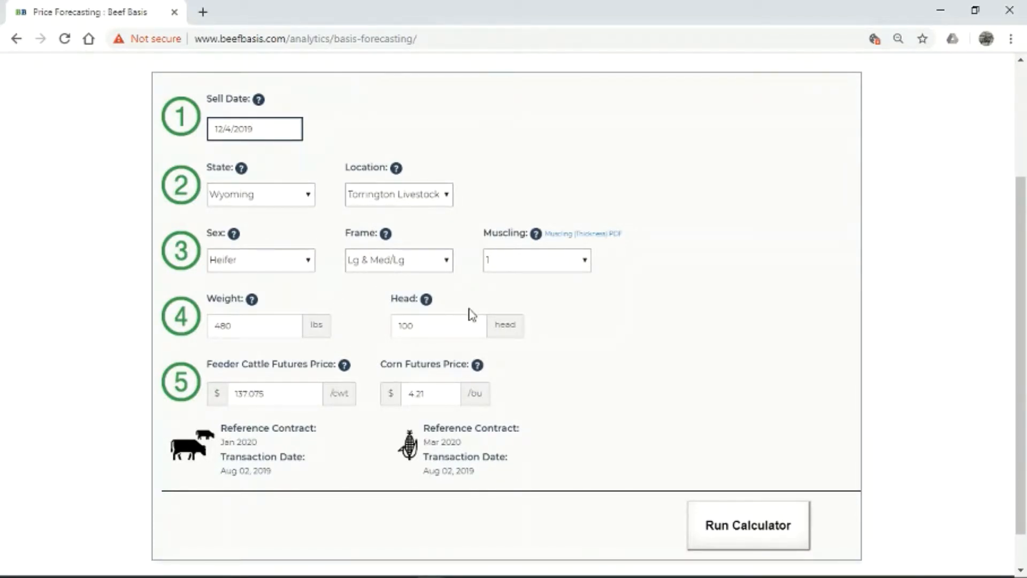
Change the cattle to steers weighing 500 lbs and run the price forecast to view the expected cash price.
click(309, 262)
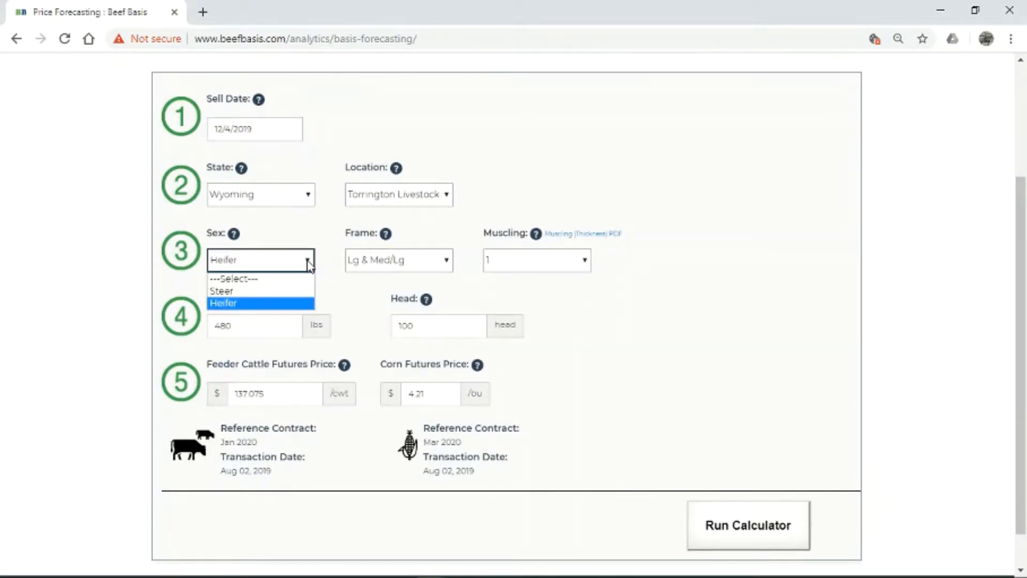
click(282, 291)
drag(241, 327, 197, 326)
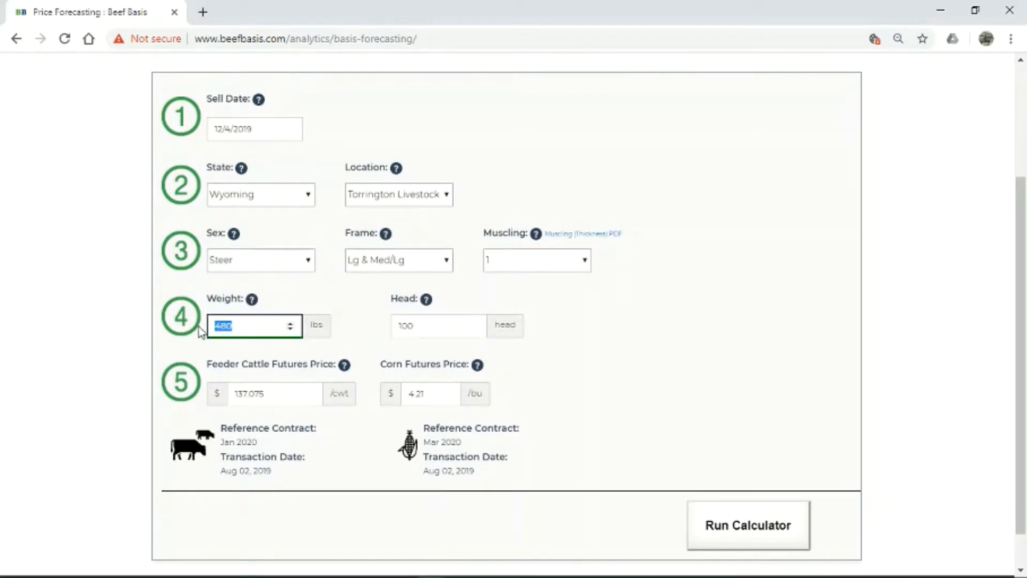
text(500)
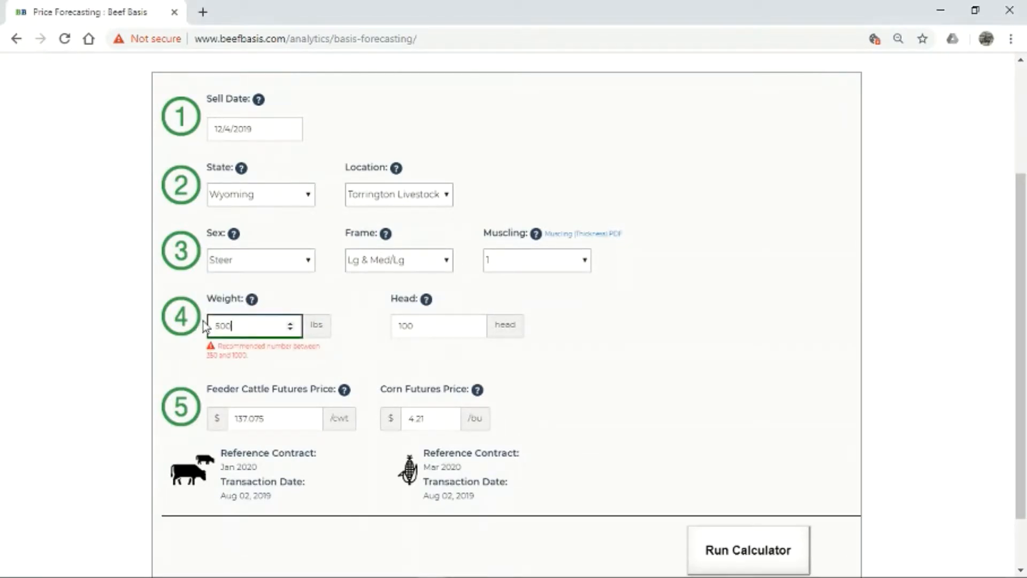
click(704, 403)
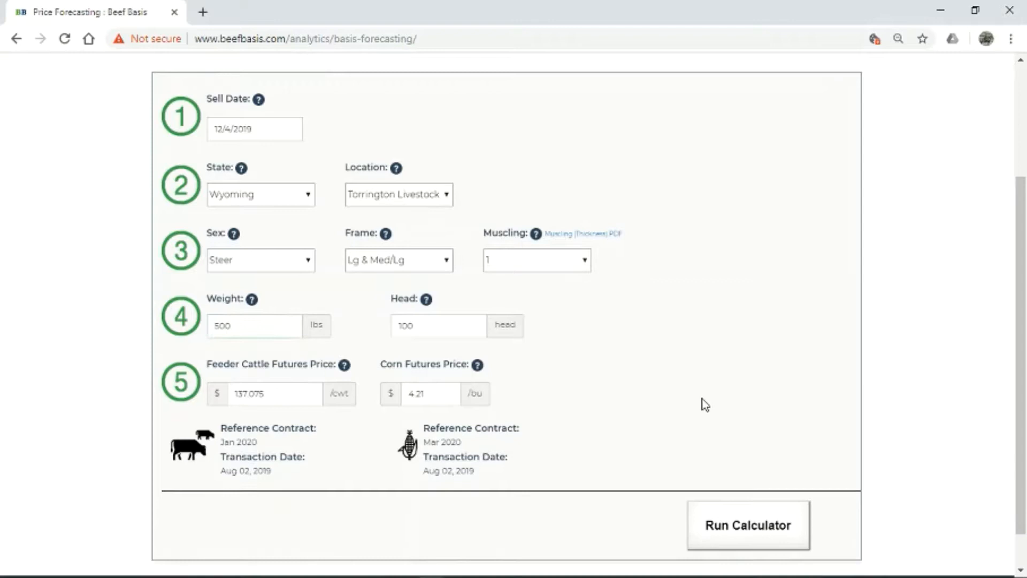
click(714, 535)
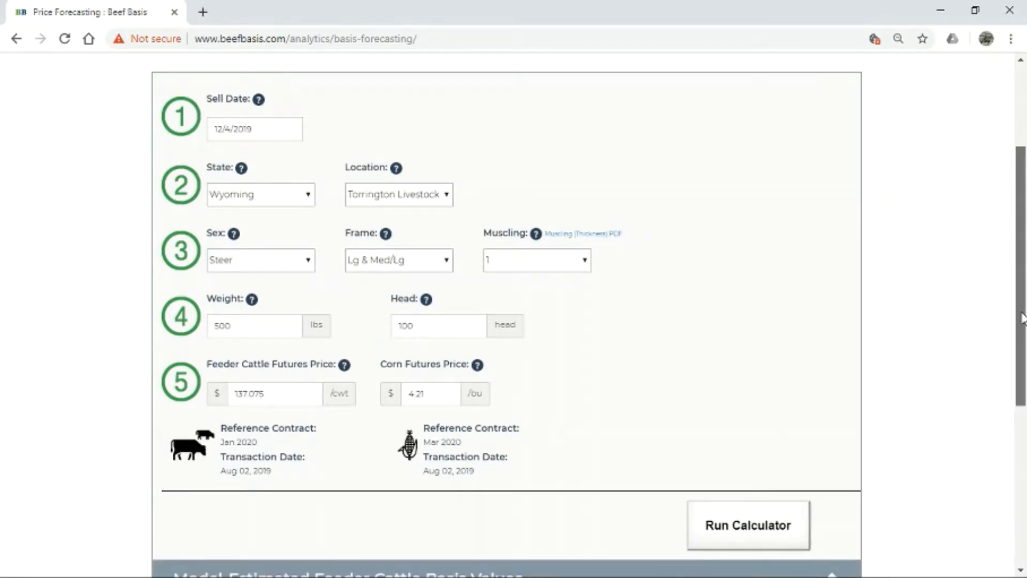
drag(1021, 319, 1024, 456)
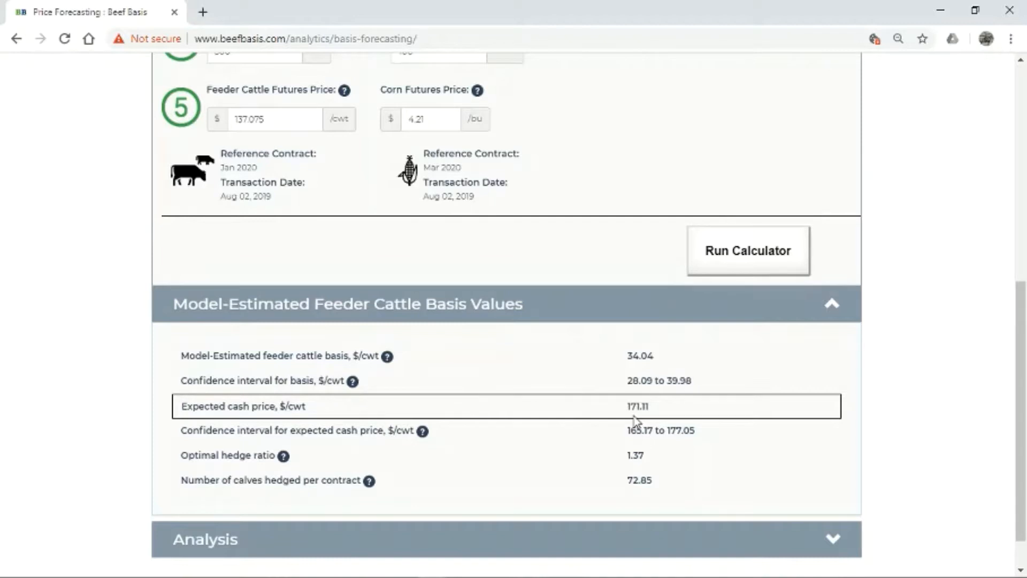
Set the steers' weight to 550 lbs and the number of head to 90 in the forecast form.
scroll(470, 244, up, 4)
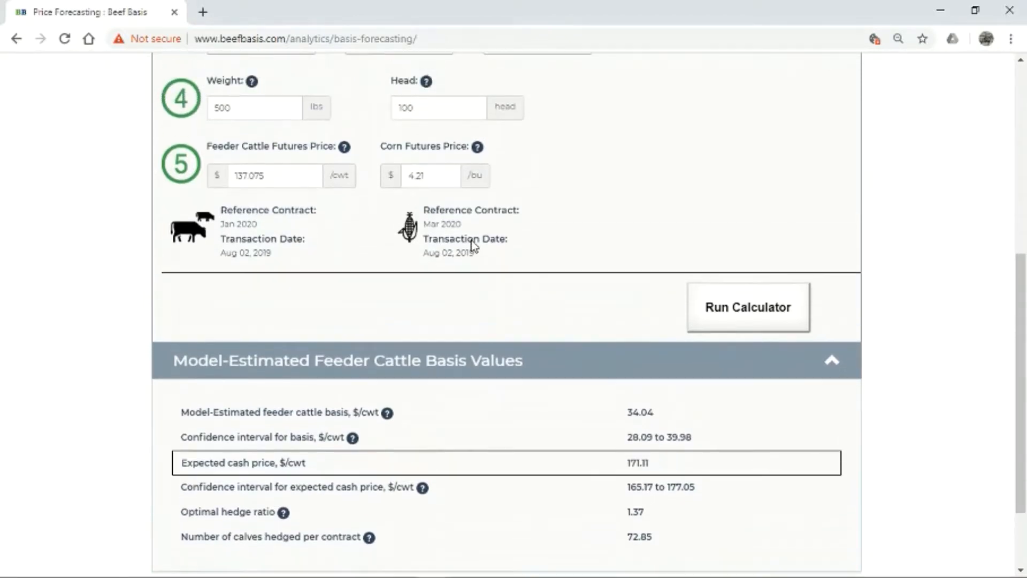
scroll(309, 190, up, 1)
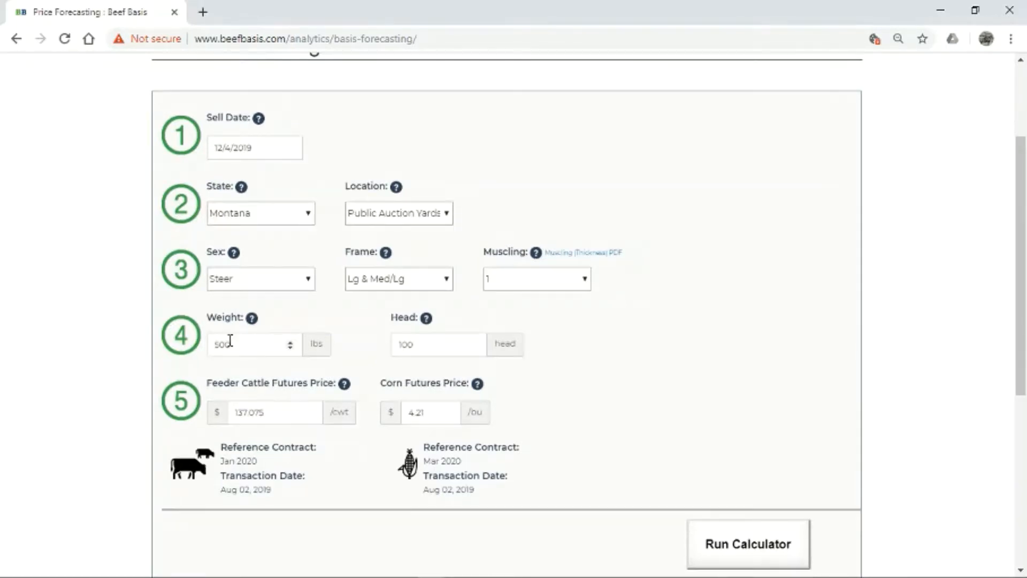
double_click(231, 342)
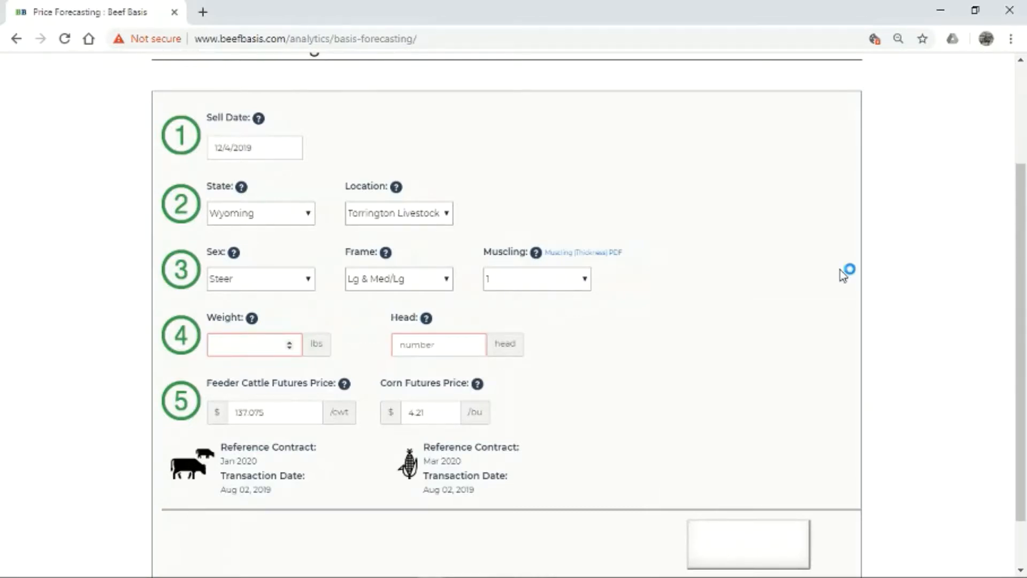
text(550)
click(435, 343)
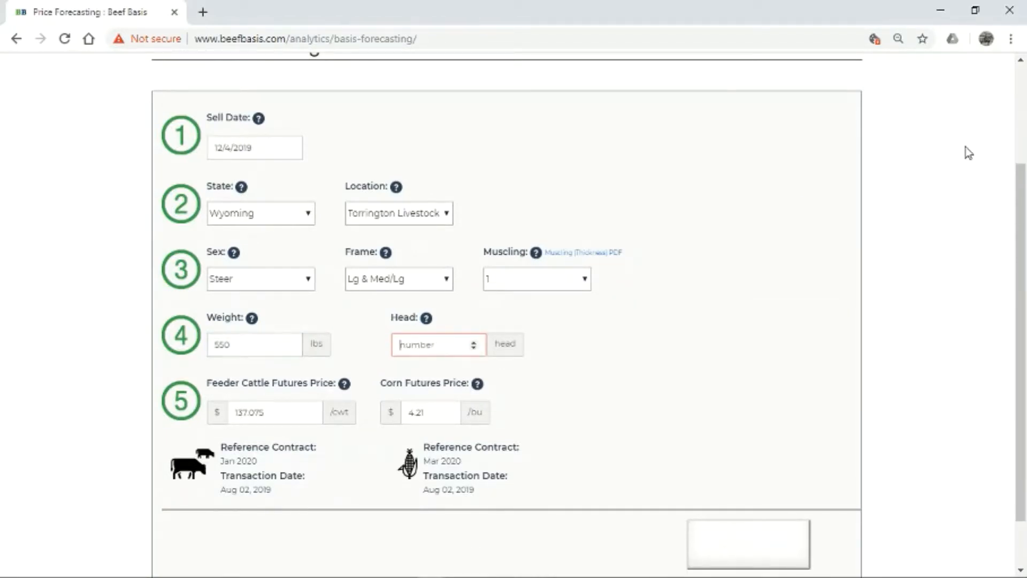
text(90)
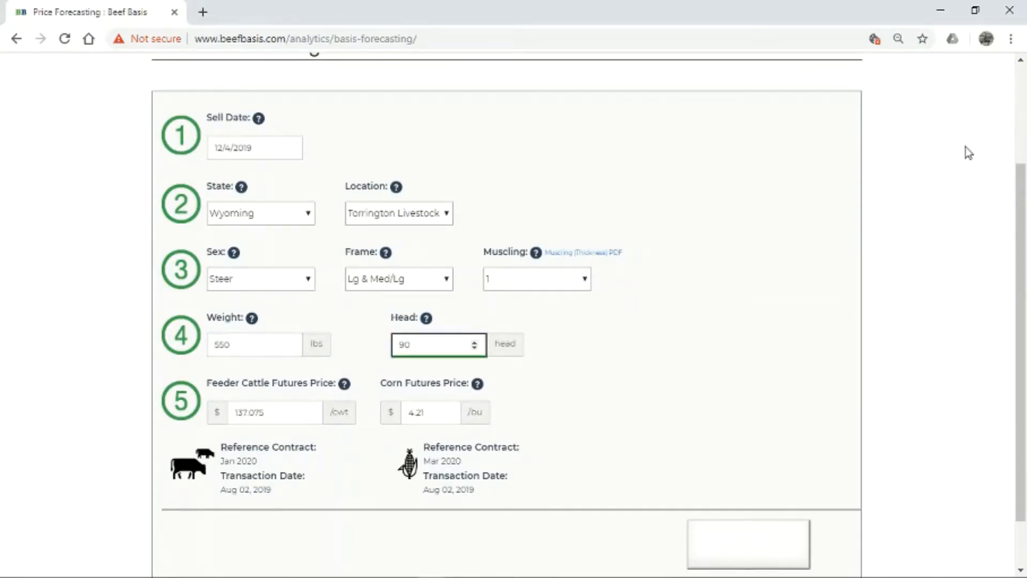
click(655, 379)
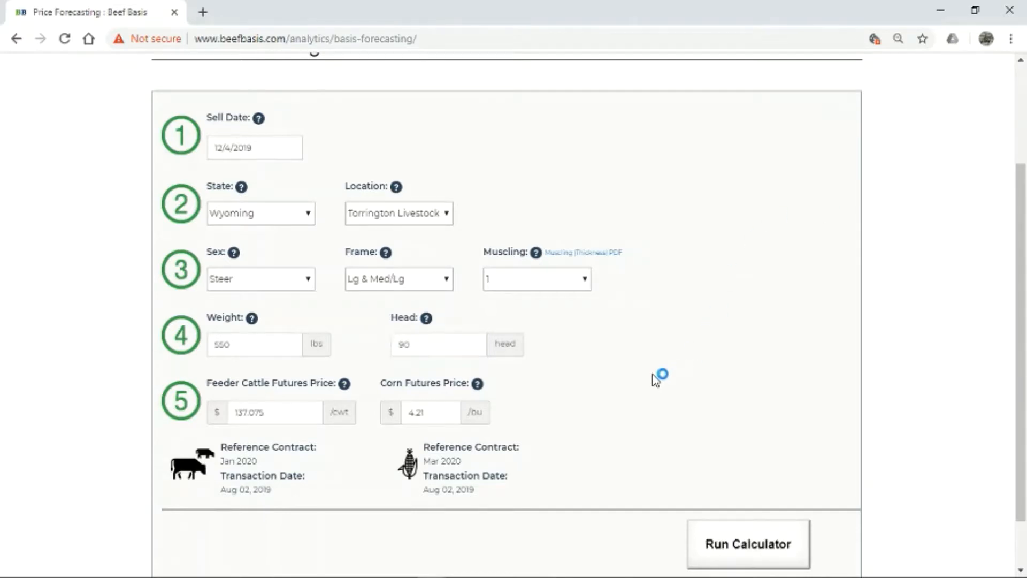
Run the price forecast for the heavier steers and review the expected cash price against the entered sale details.
scroll(696, 388, down, 2)
click(772, 486)
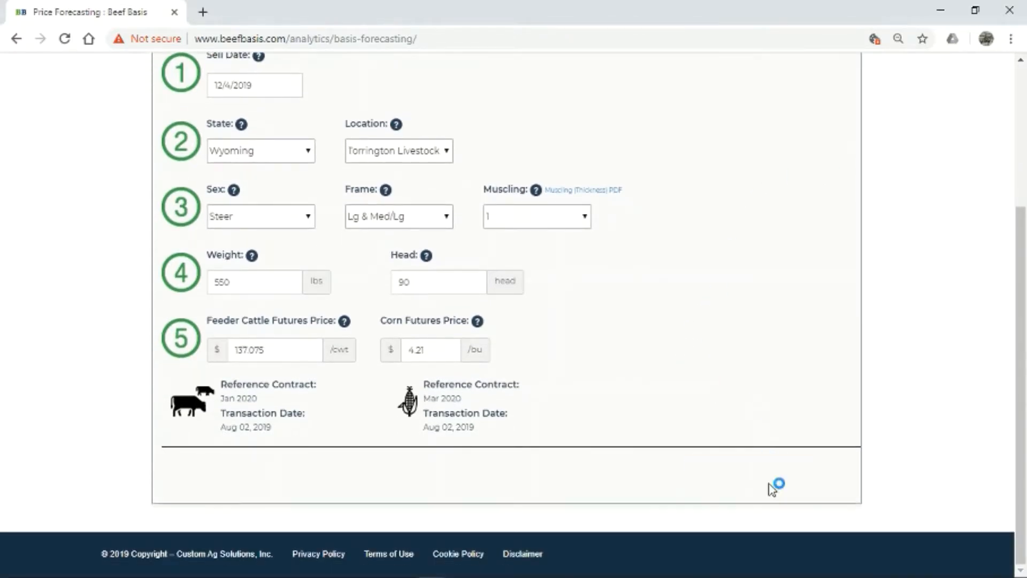
scroll(853, 251, down, 3)
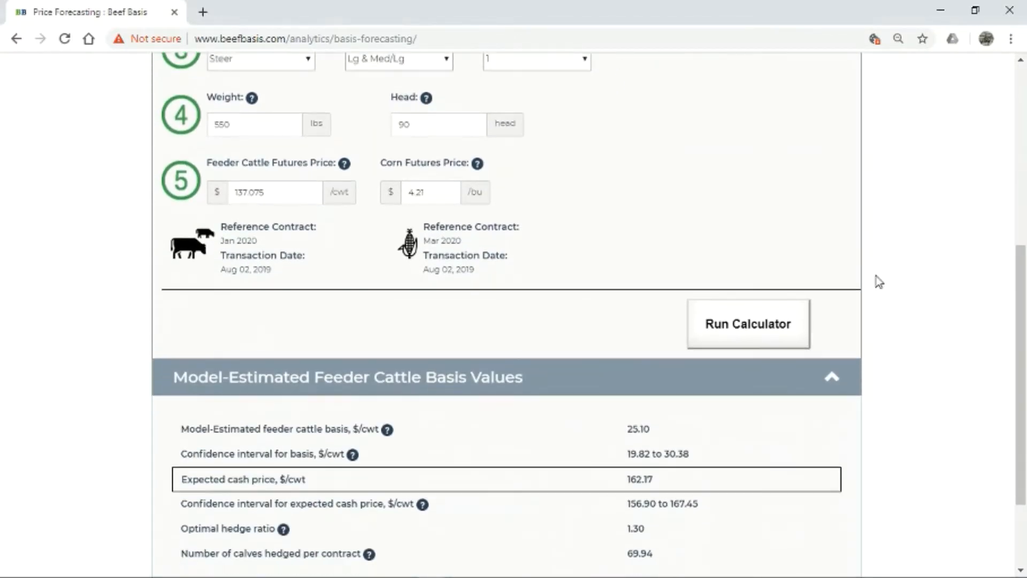
scroll(878, 284, down, 2)
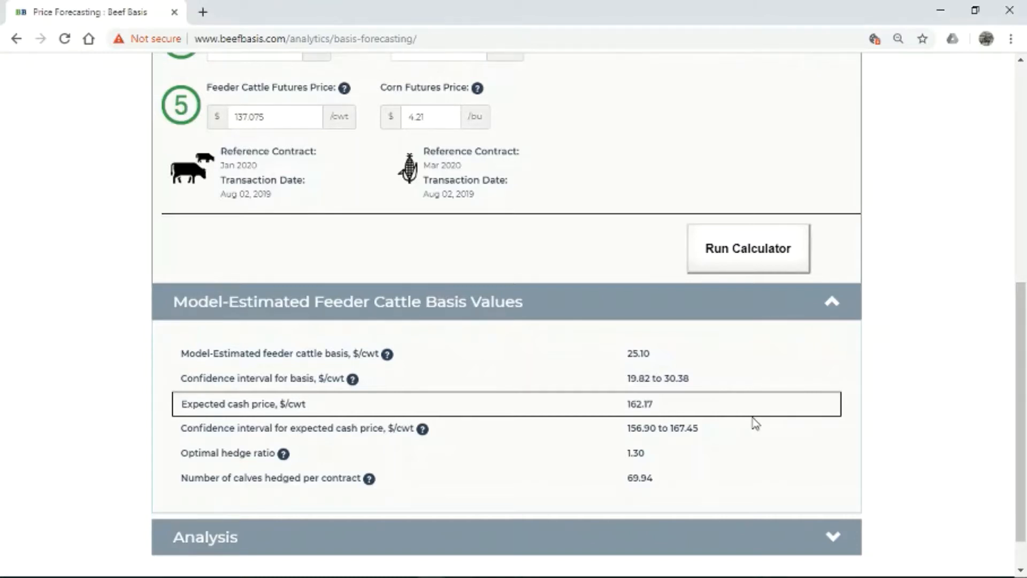
scroll(760, 375, up, 6)
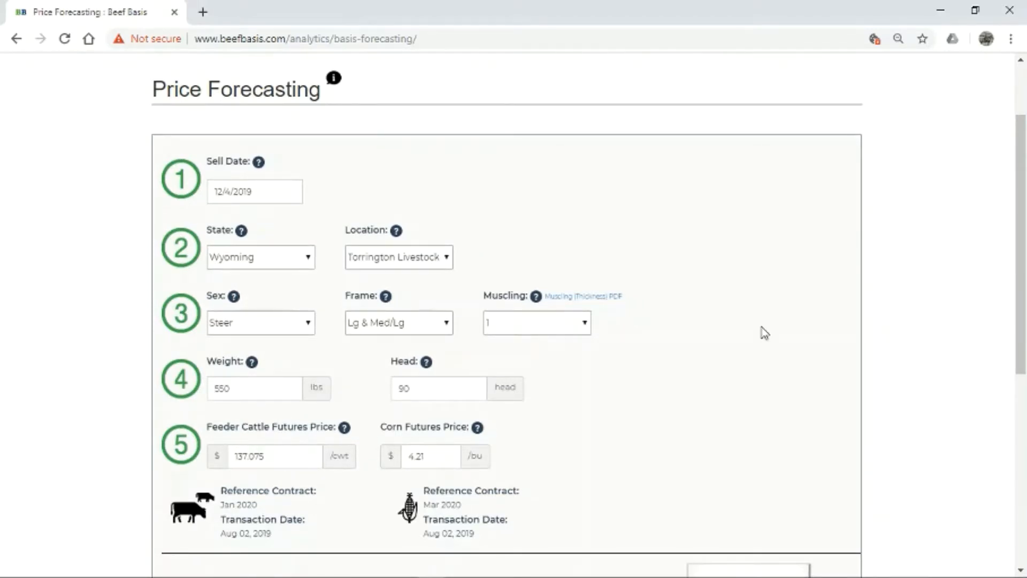
scroll(706, 425, down, 7)
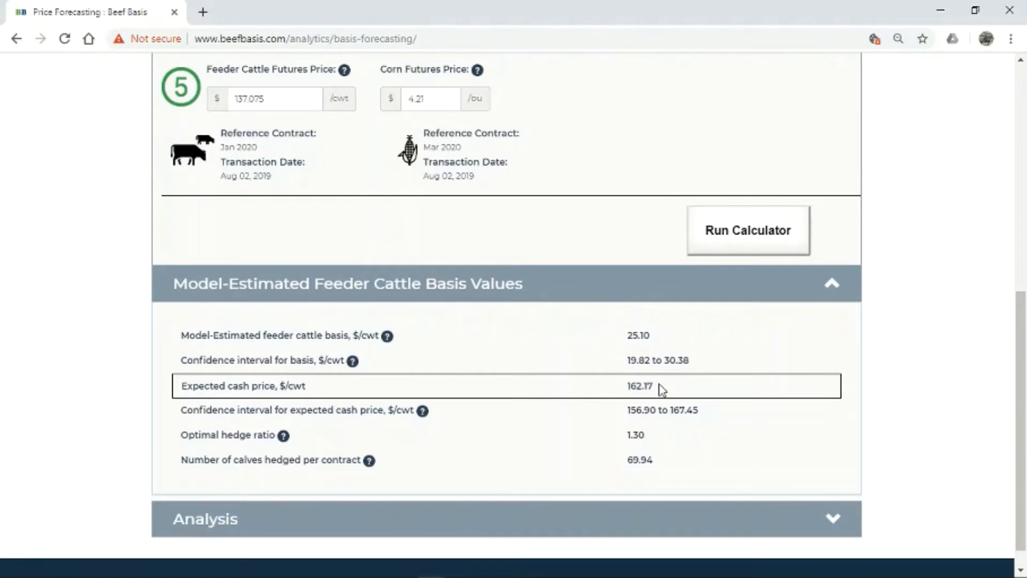
drag(1021, 386, 1021, 226)
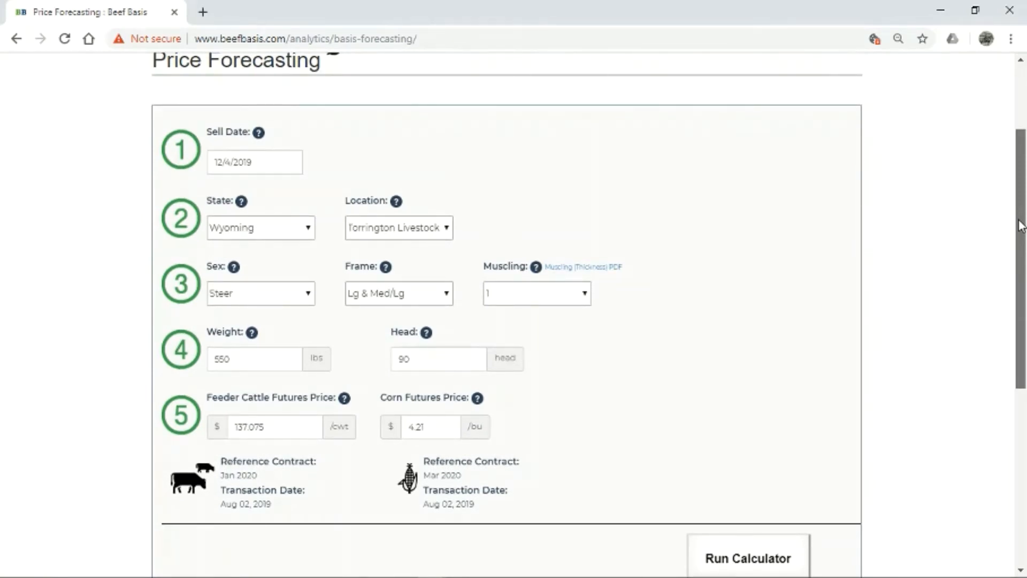
mouse_move(1022, 226)
mouse_down()
mouse_move(1009, 371)
mouse_move(1024, 206)
mouse_up()
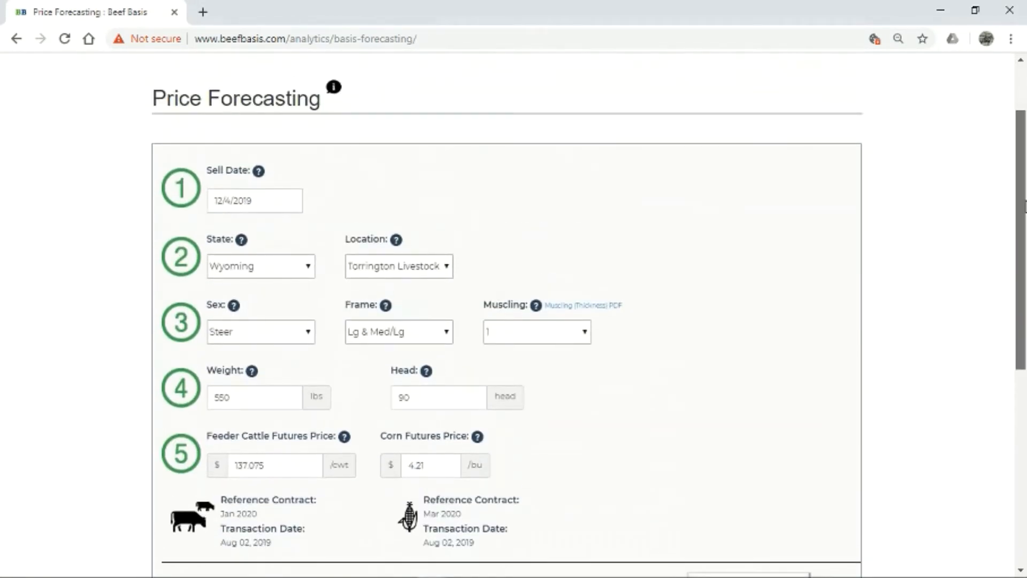